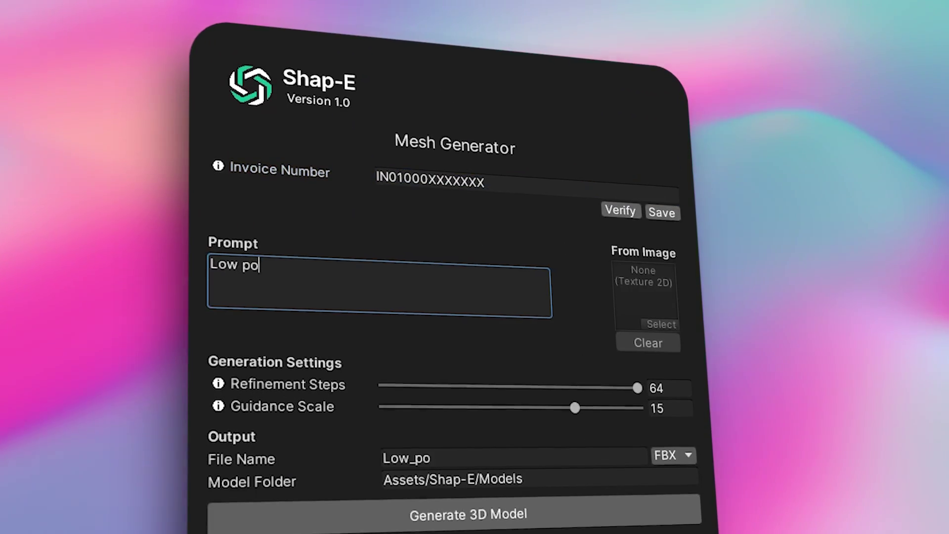
type("ly tree")
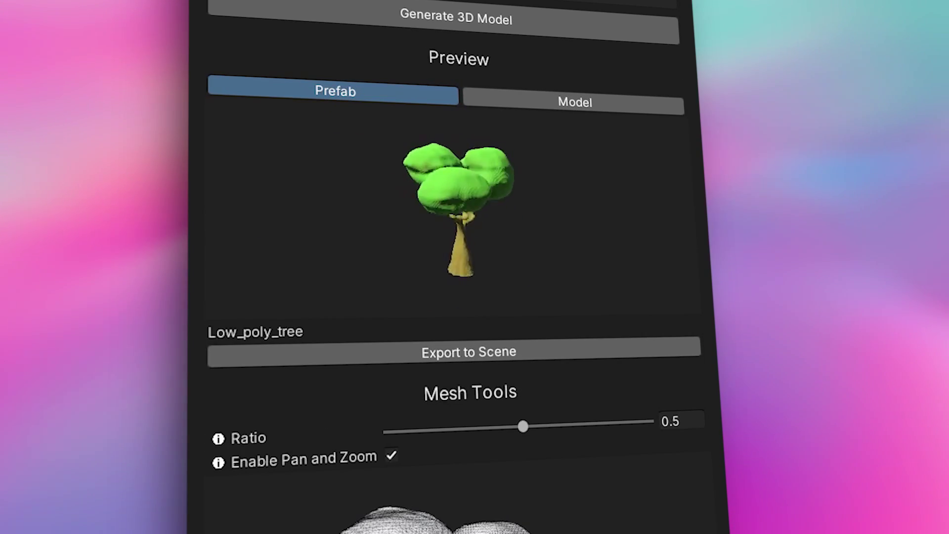
Preview the tree as a plain model, open vertex colour options, and confirm LOD Level 4 transition 0.01.
left_click(575, 101)
left_click(260, 332)
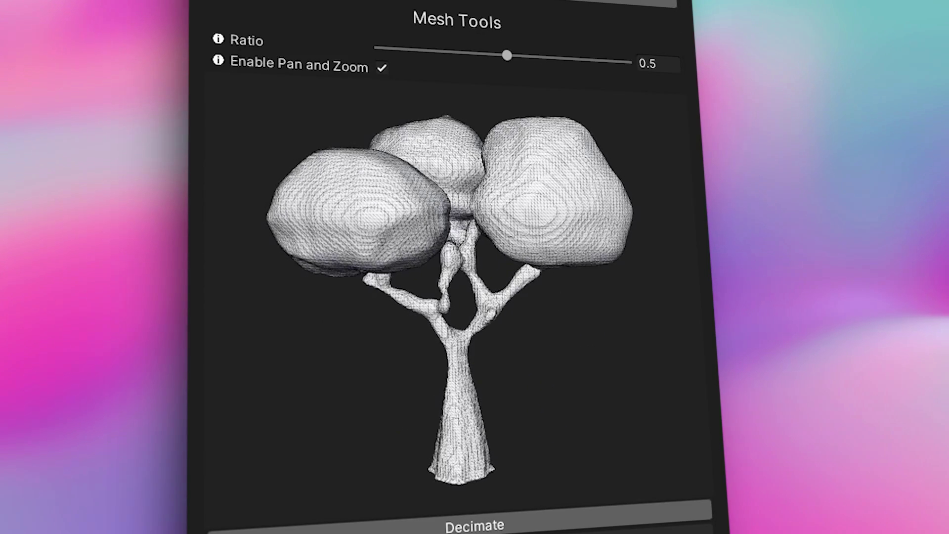
type("1")
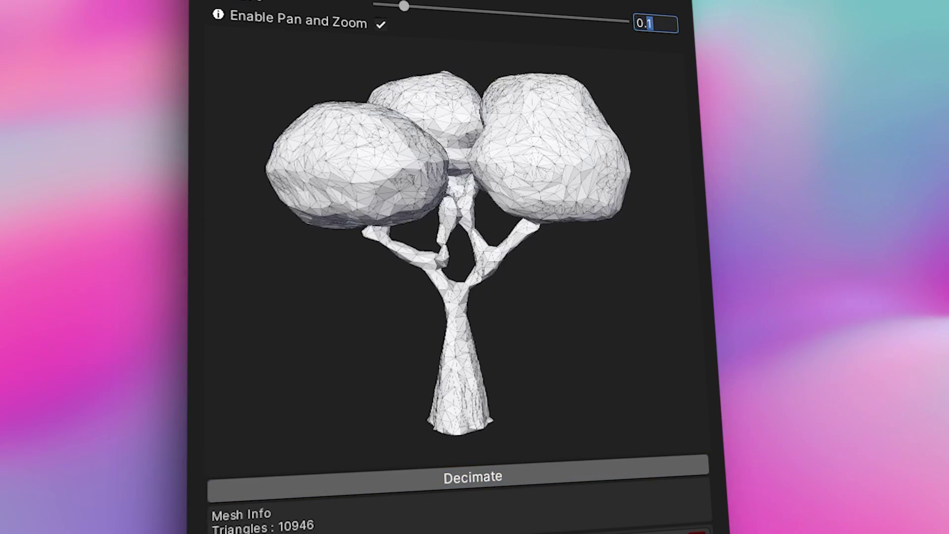
type("5")
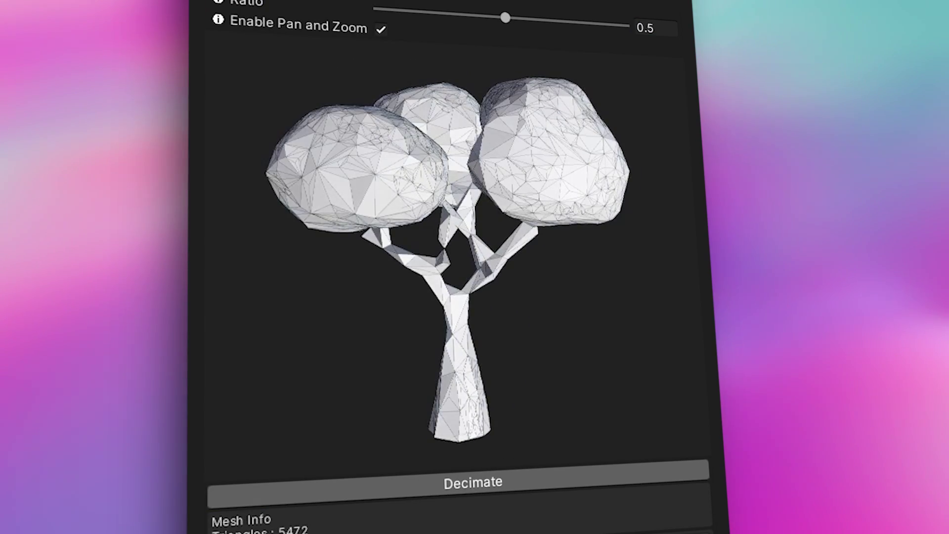
scroll(460, 297, "down", 5)
scroll(459, 296, "down", 2)
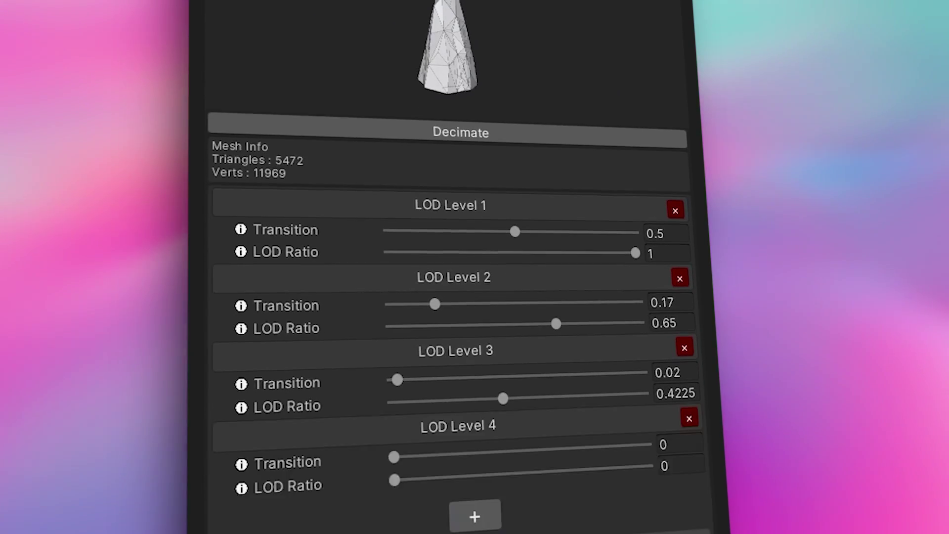
type("0.01")
key("Tab")
type("0.225")
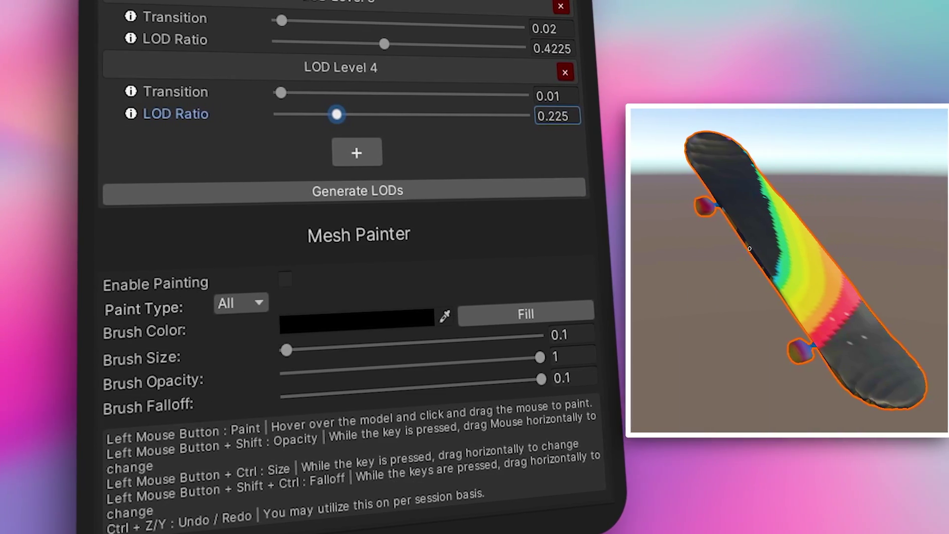
Enable painting on the selected object and choose a new brush colour.
left_click(286, 280)
left_click(356, 317)
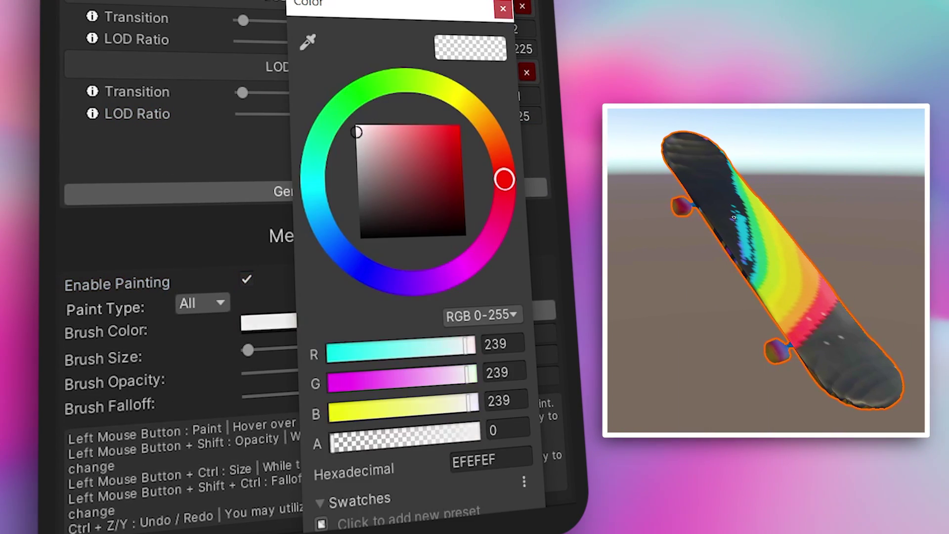